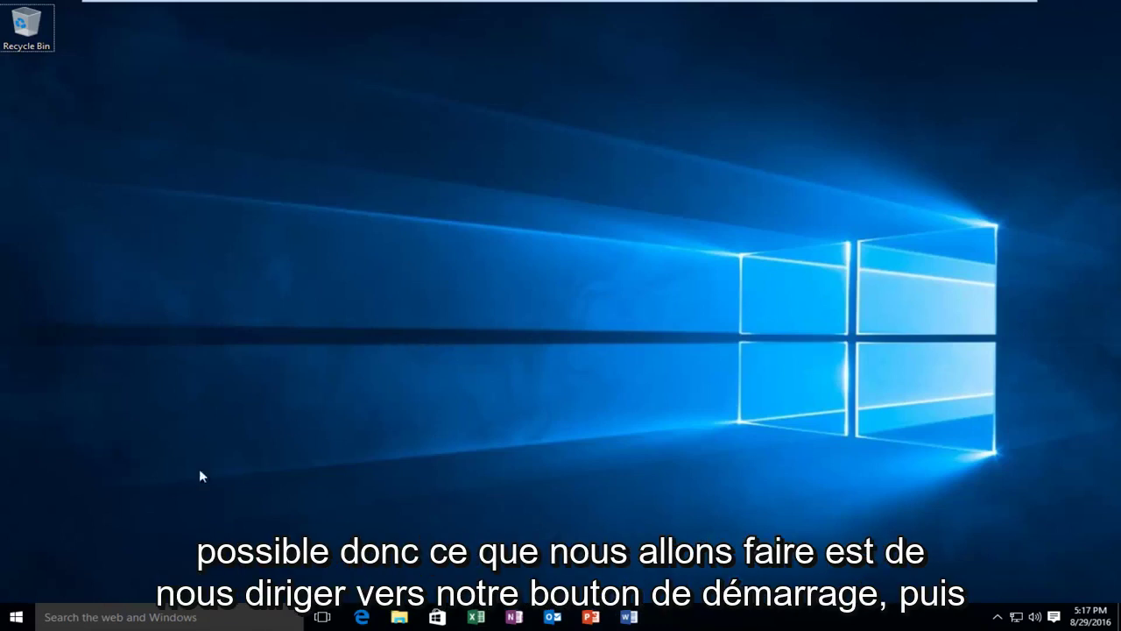
# Search the Start menu for 'services' and run the Services console as administrator
pyautogui.click(19, 617)
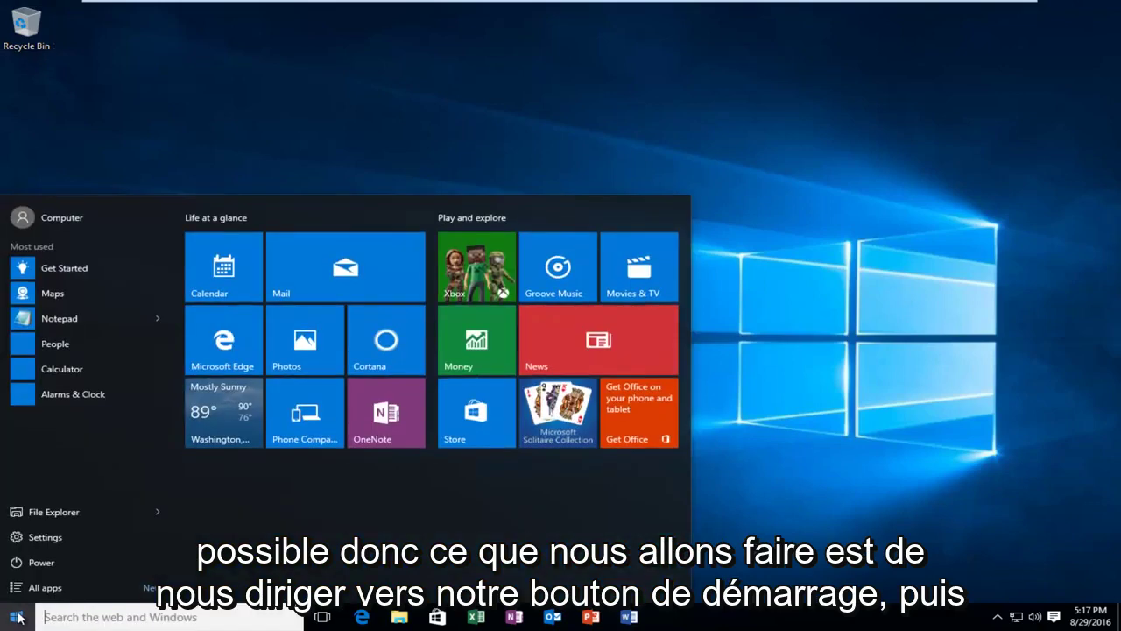
pyautogui.write('ser')
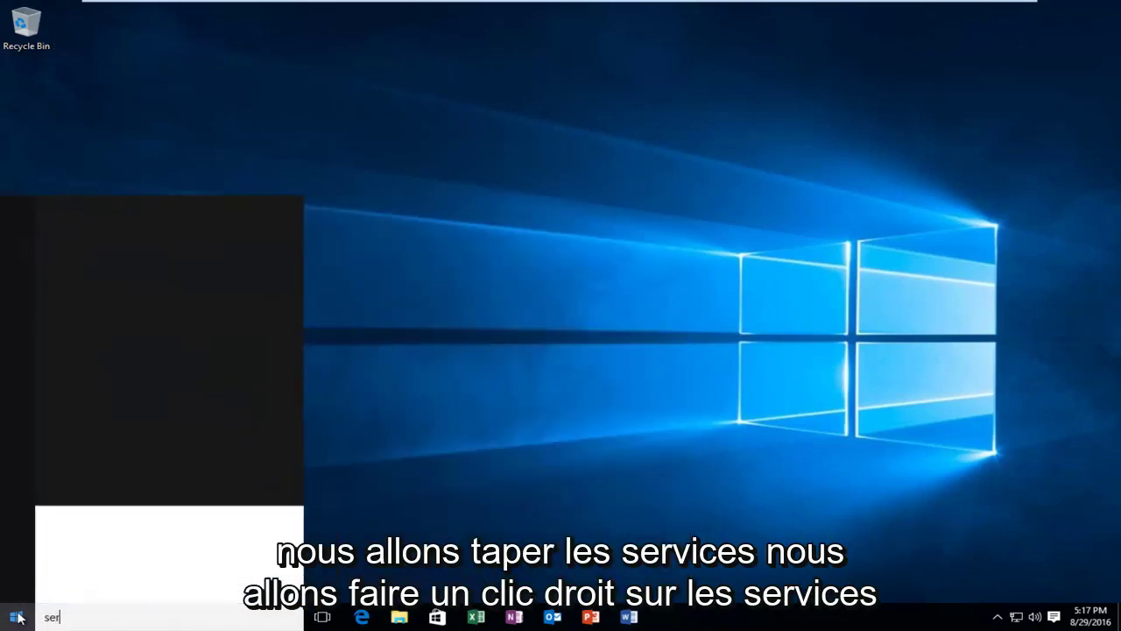
pyautogui.write('vices')
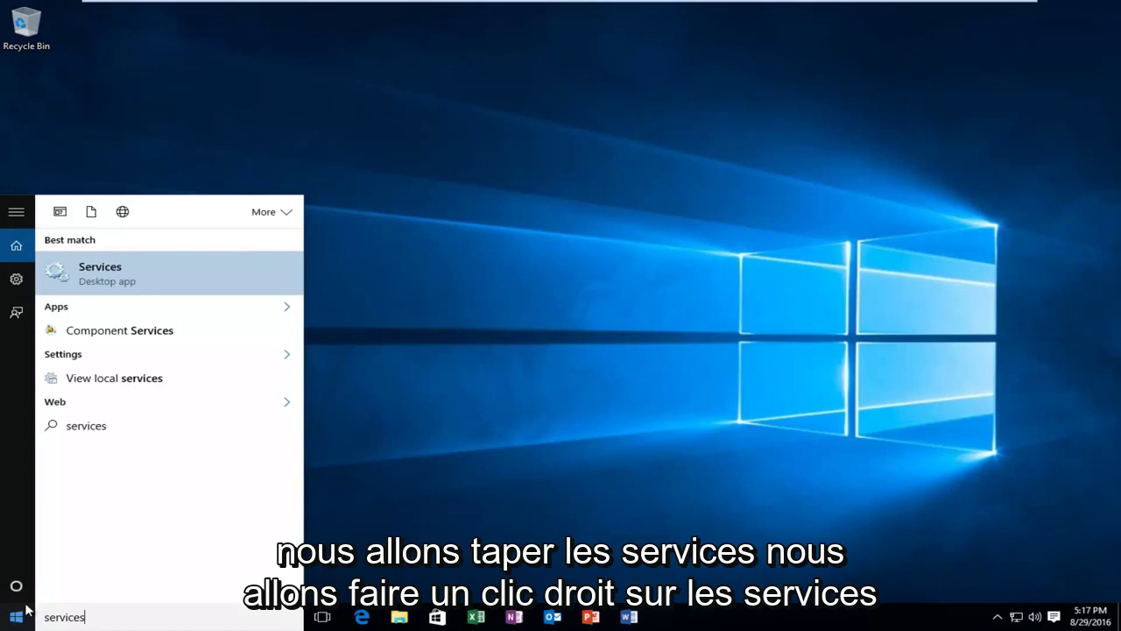
pyautogui.rightClick(103, 274)
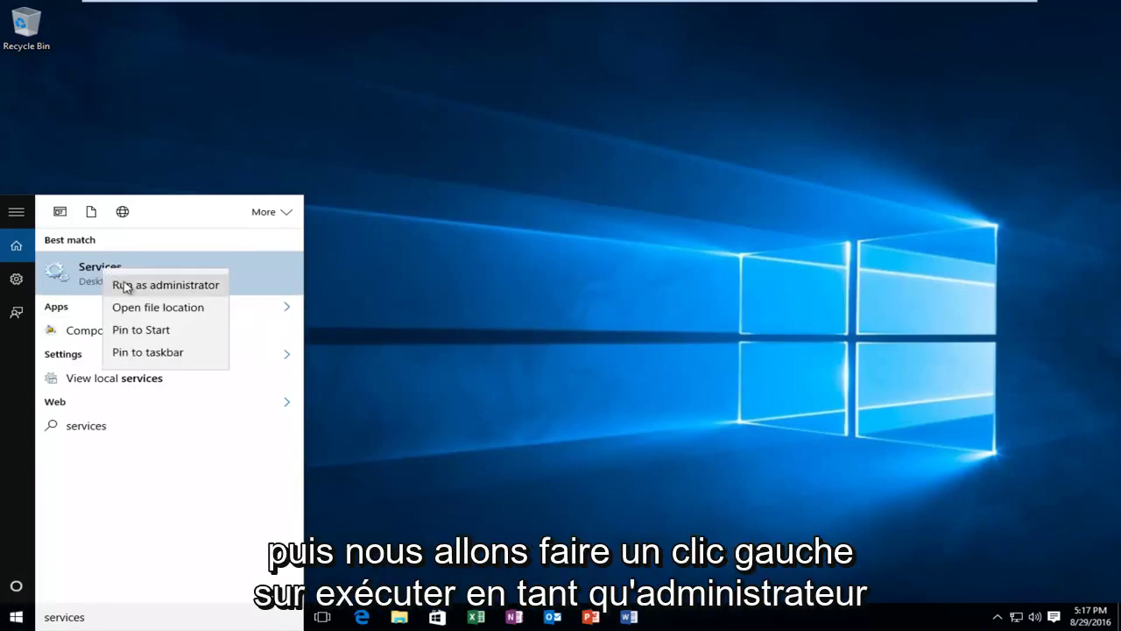
pyautogui.click(127, 287)
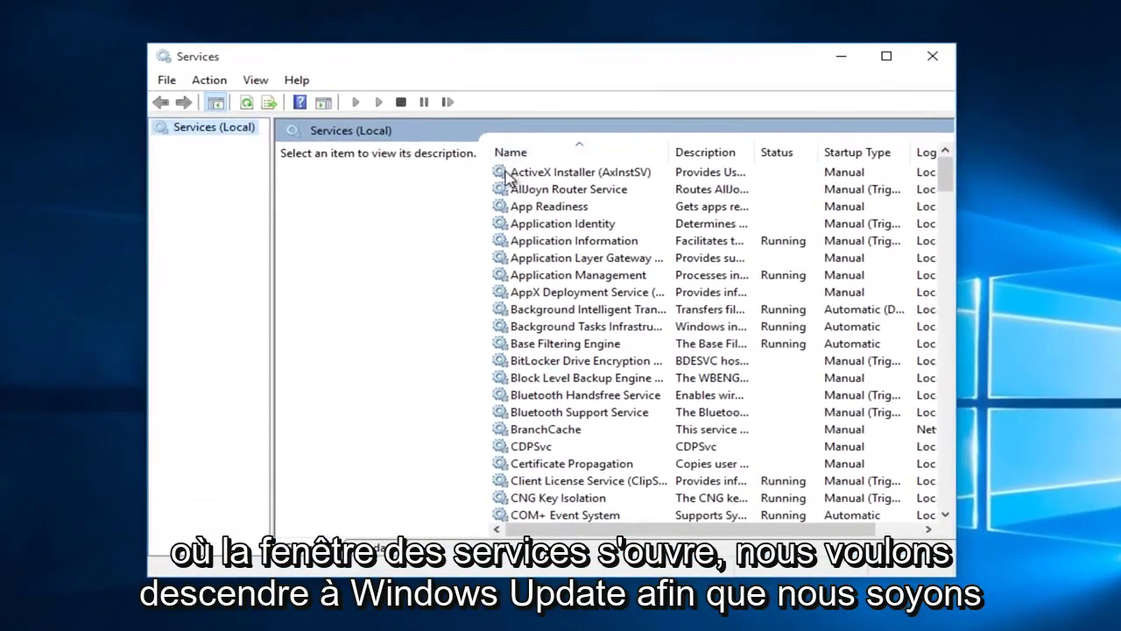
# Stop the Windows Update service, then close the Services console
pyautogui.scroll(-12, 603, 333)
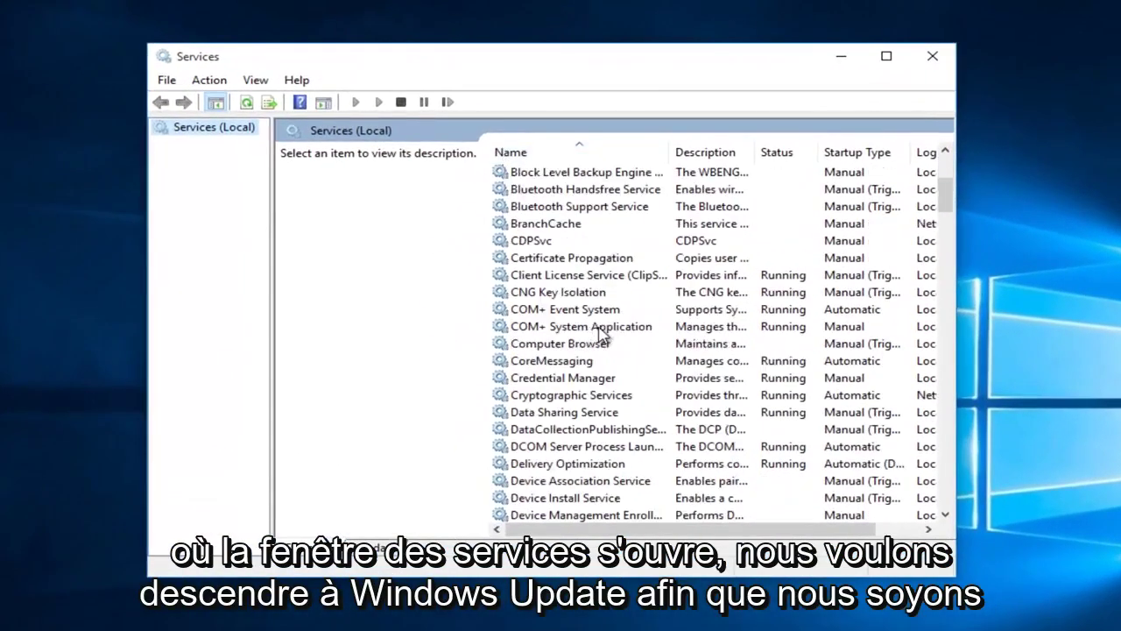
pyautogui.scroll(-20, 603, 333)
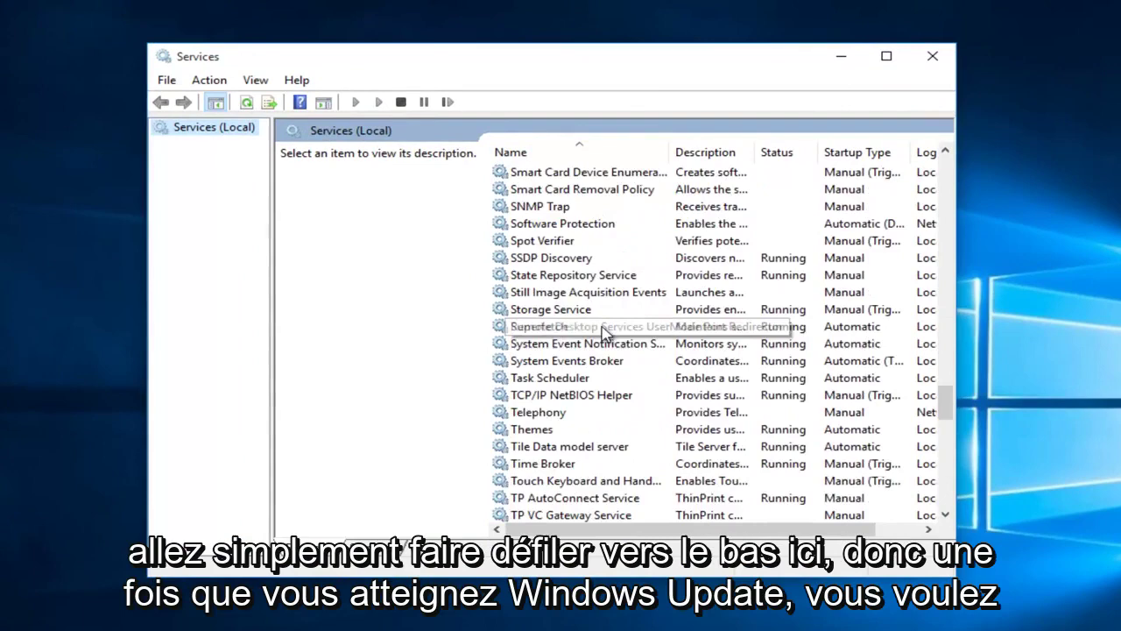
pyautogui.scroll(-5, 534, 398)
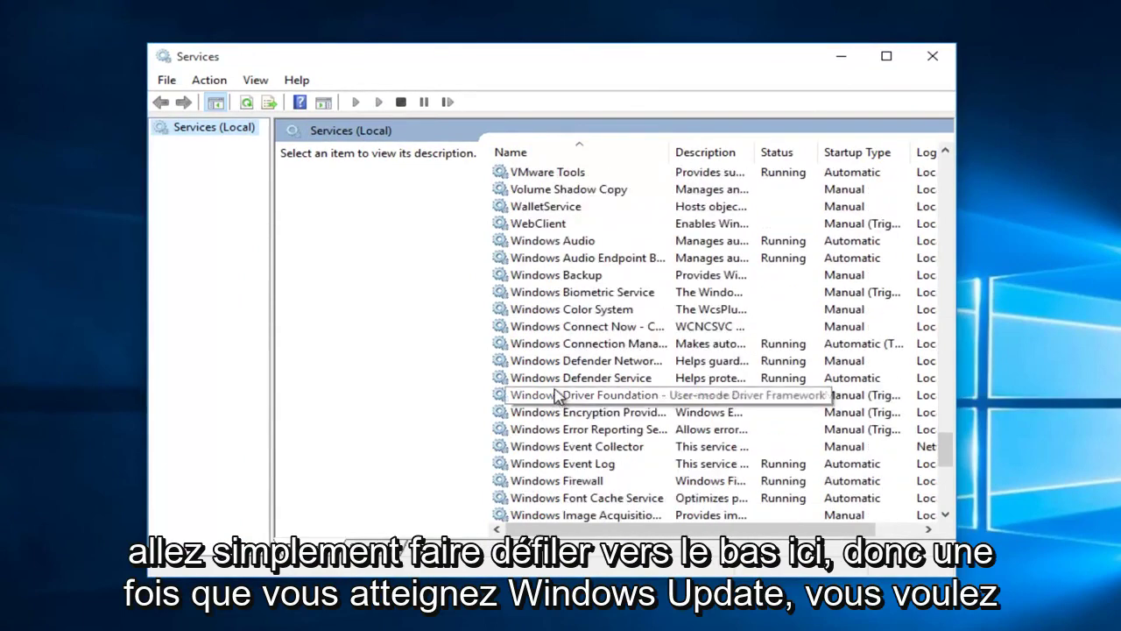
pyautogui.scroll(-2, 557, 396)
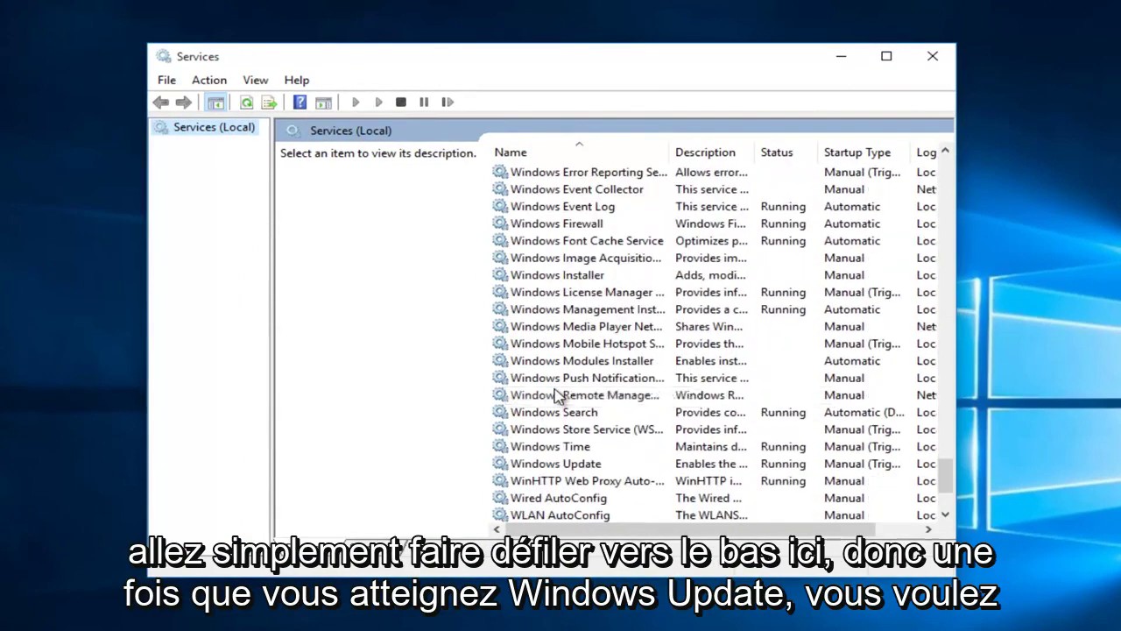
pyautogui.click(523, 465)
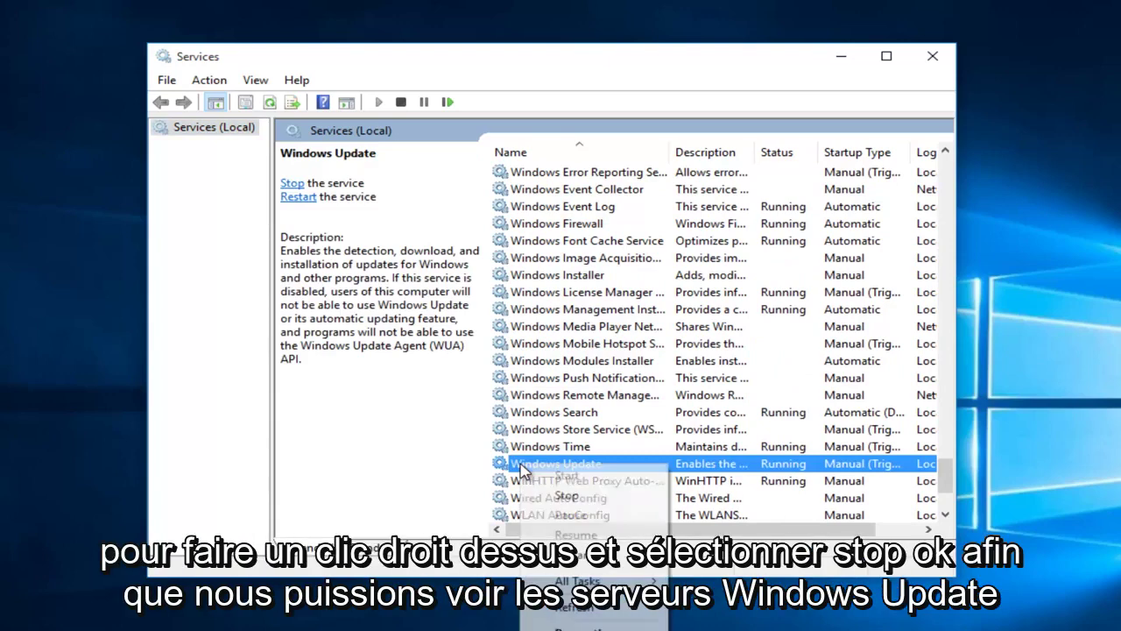
pyautogui.rightClick(522, 467)
pyautogui.click(566, 495)
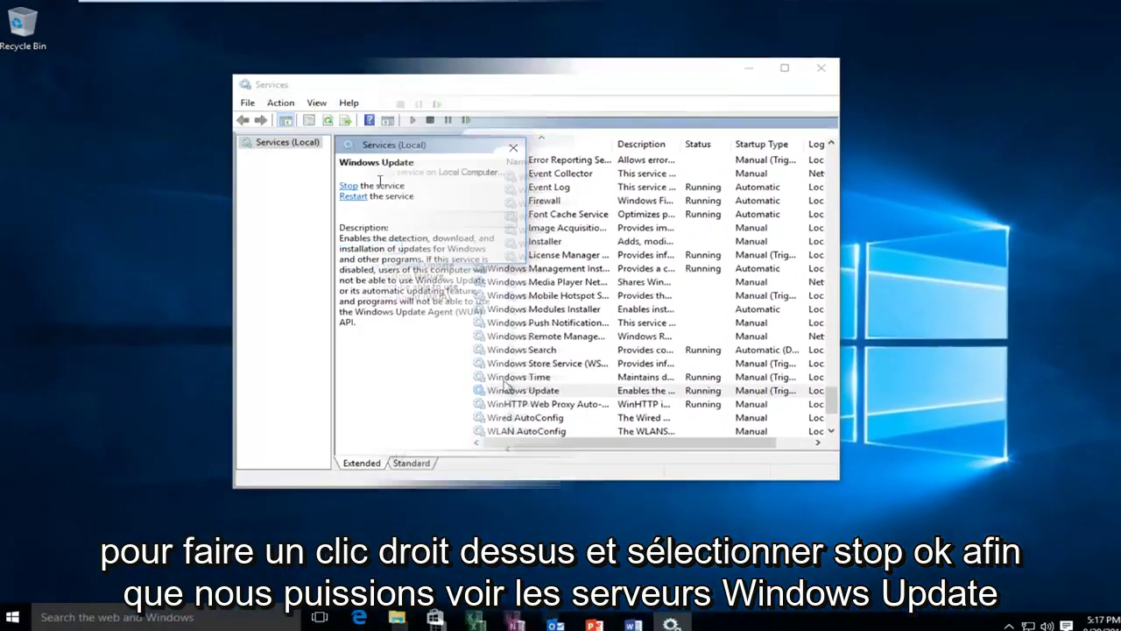
pyautogui.scroll(-3, 603, 349)
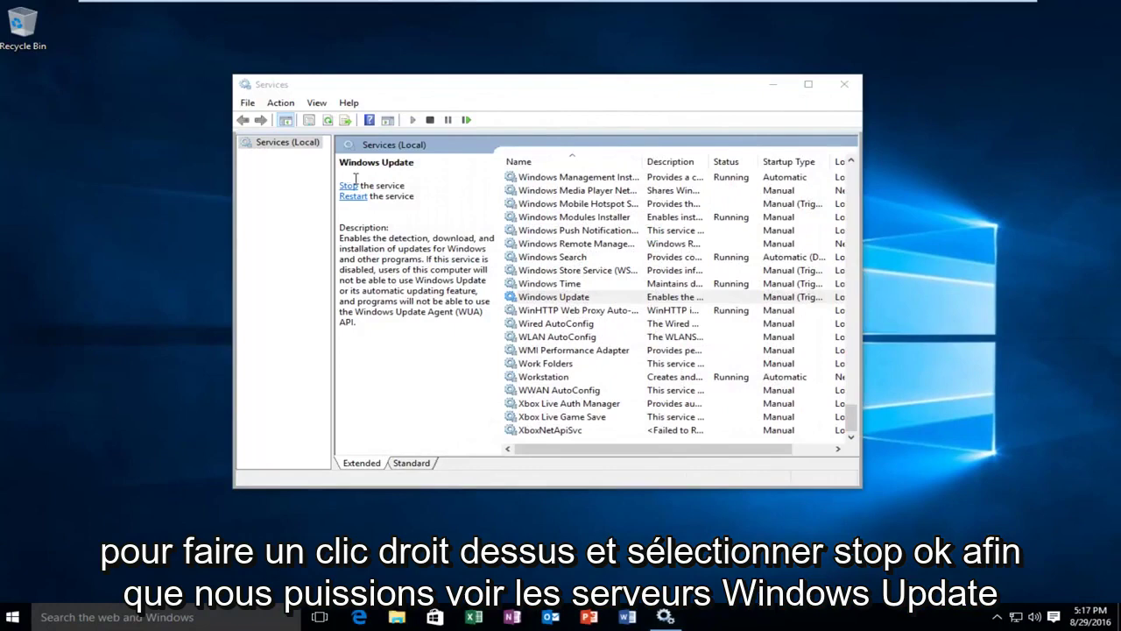
pyautogui.click(846, 86)
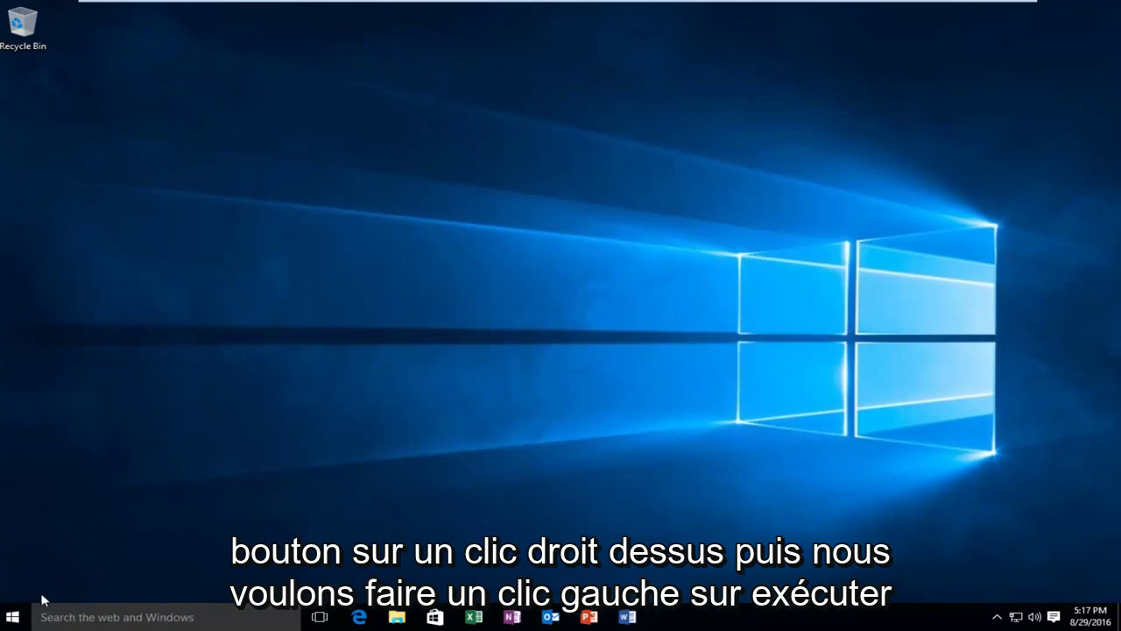
# Open C:\Windows\SoftwareDistribution in File Explorer through the Run dialog
pyautogui.rightClick(18, 616)
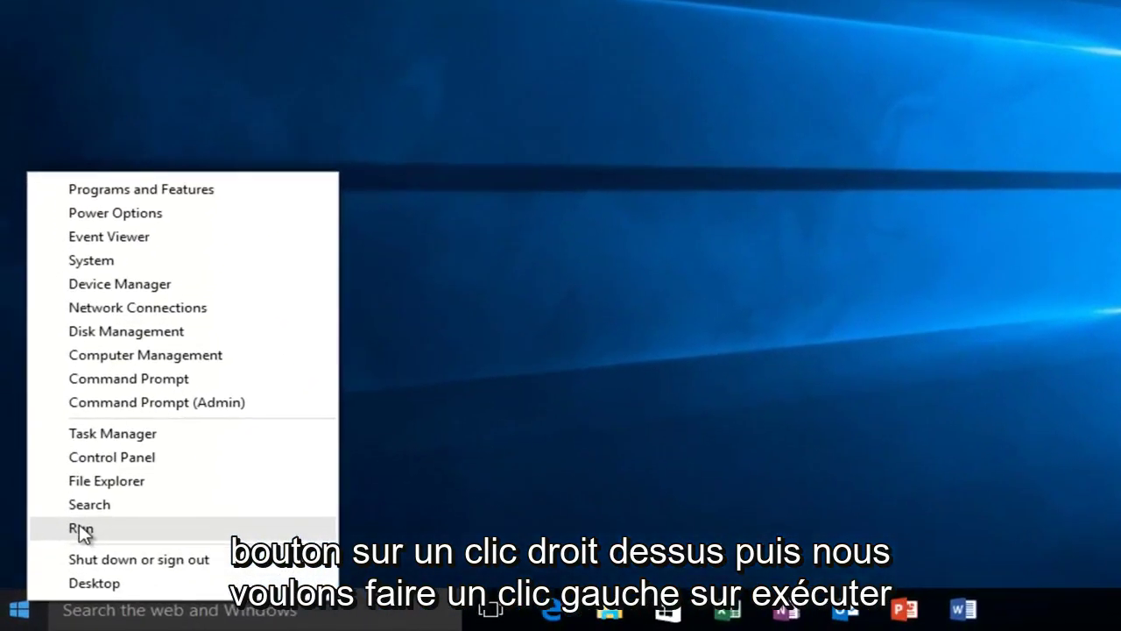
pyautogui.click(50, 563)
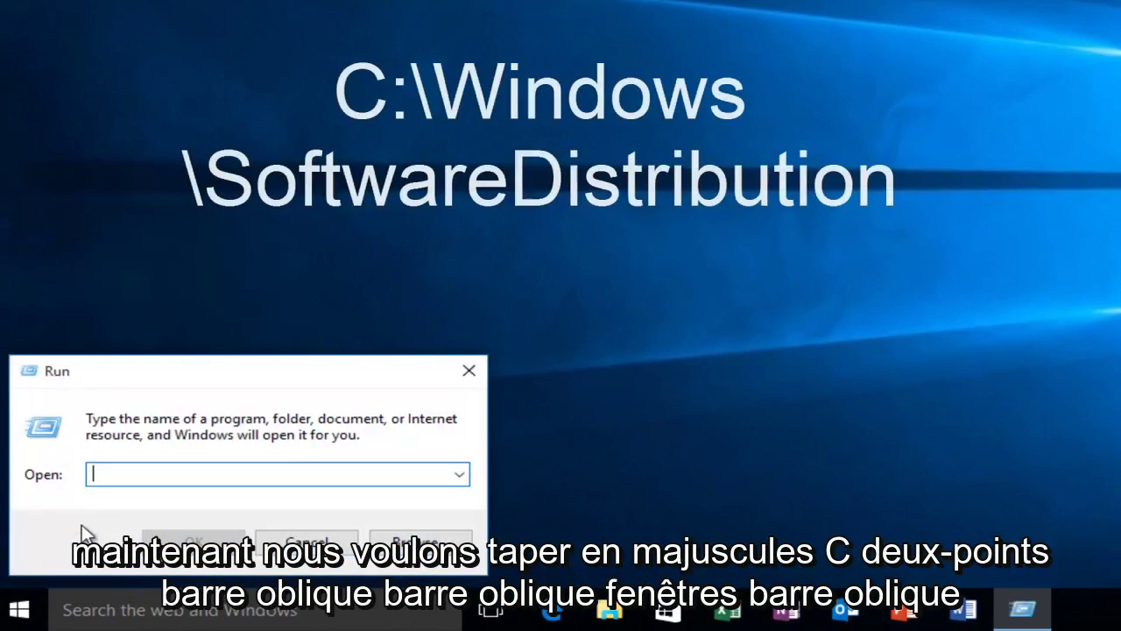
pyautogui.write('C:')
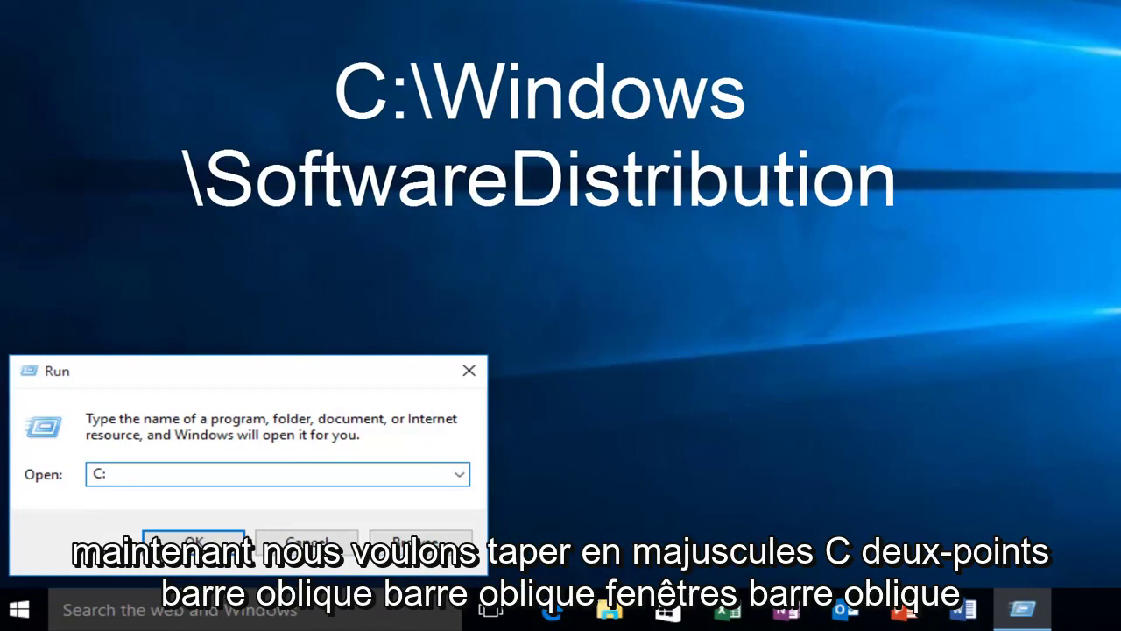
pyautogui.write('\\Windows\\')
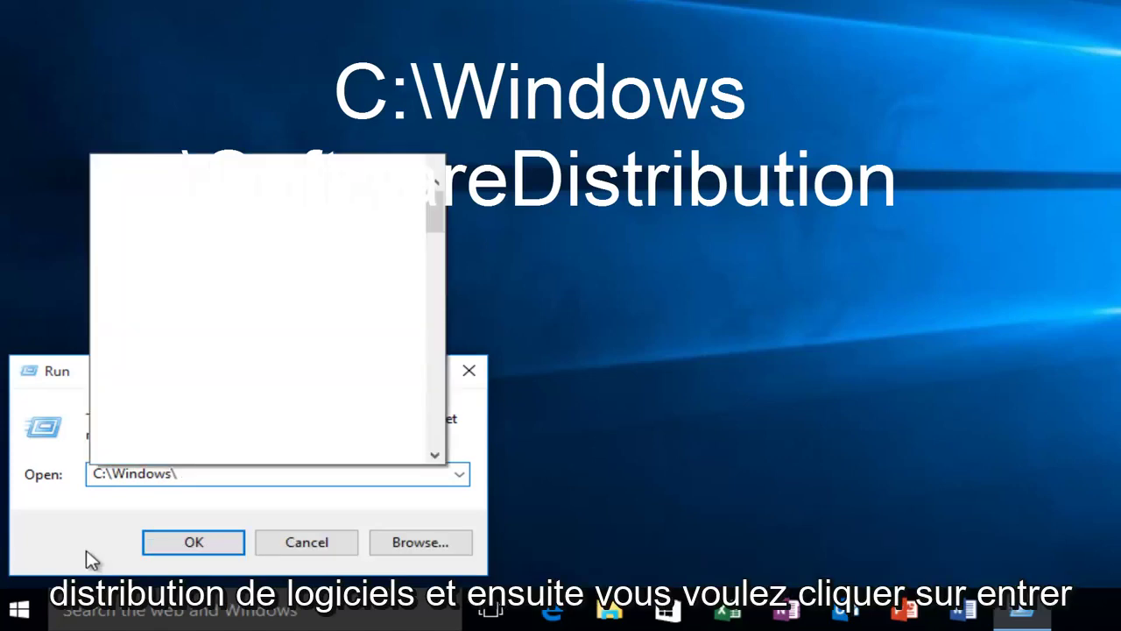
pyautogui.write('SoftwareDistri')
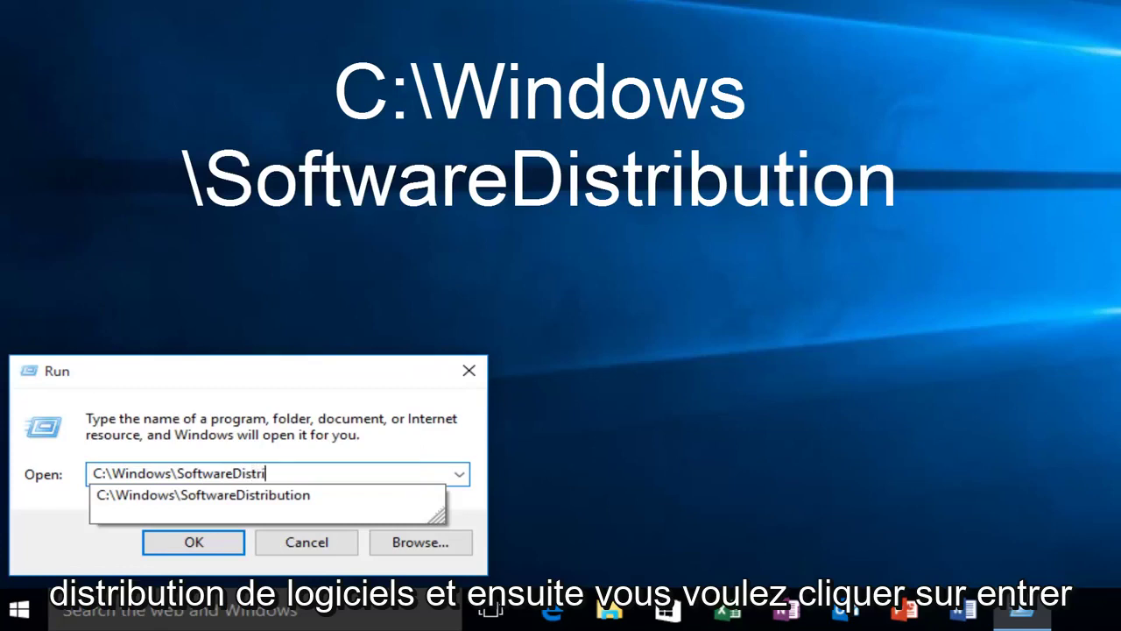
pyautogui.write('butio')
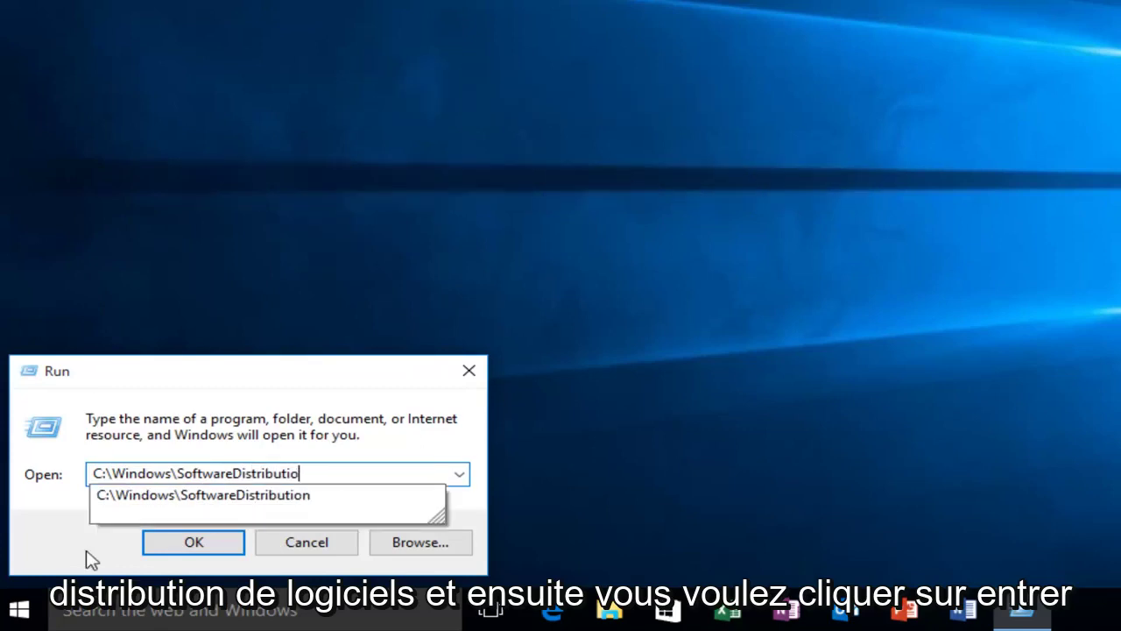
pyautogui.write('n')
pyautogui.press('Return')
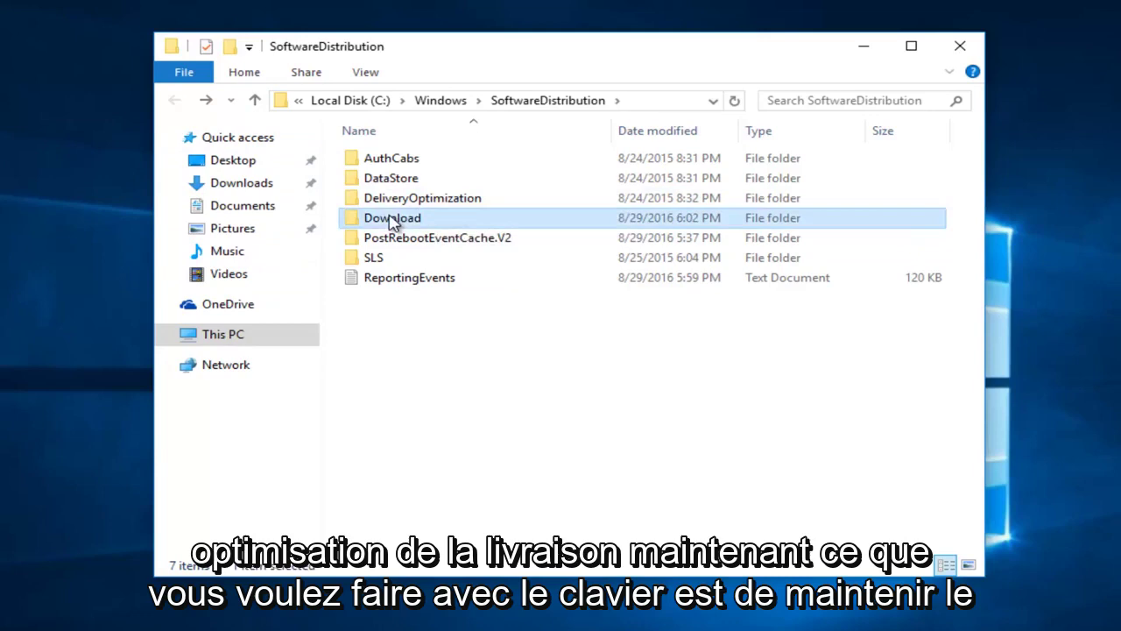
# Open the Download folder, select all 30 folders inside and delete them
pyautogui.doubleClick(394, 220)
pyautogui.click(394, 220)
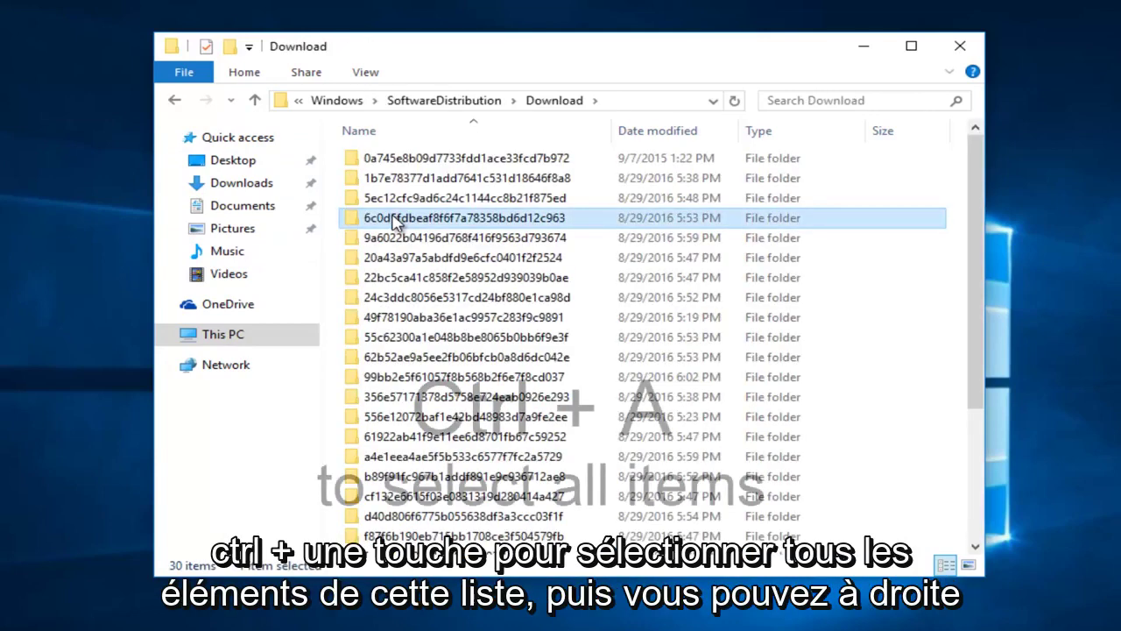
pyautogui.hotkey('ctrl', 'a')
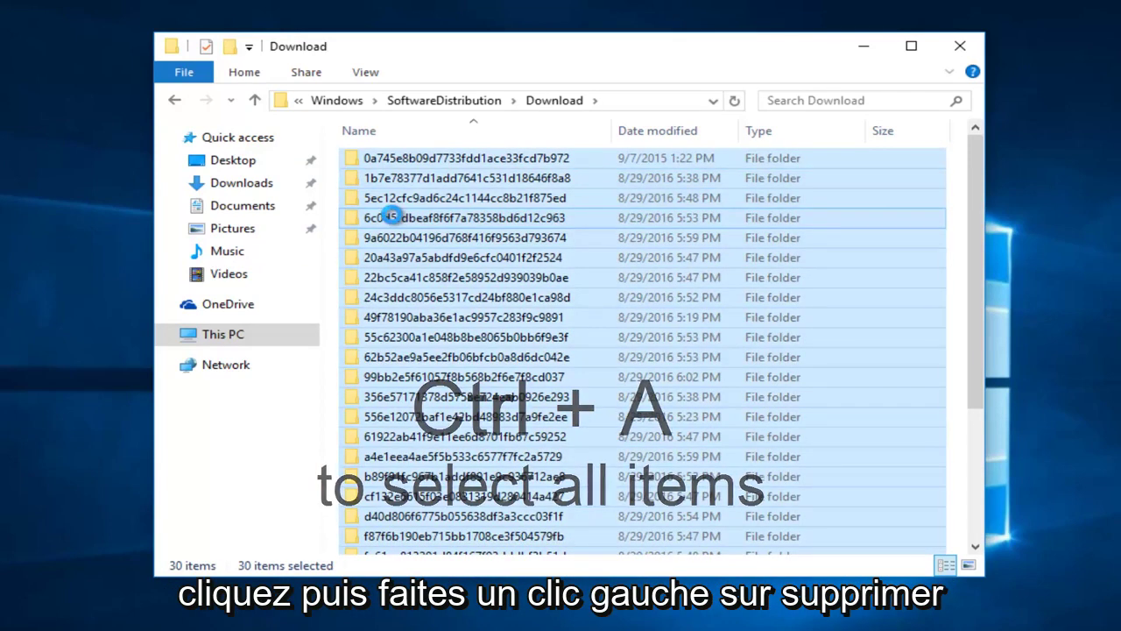
pyautogui.rightClick(391, 217)
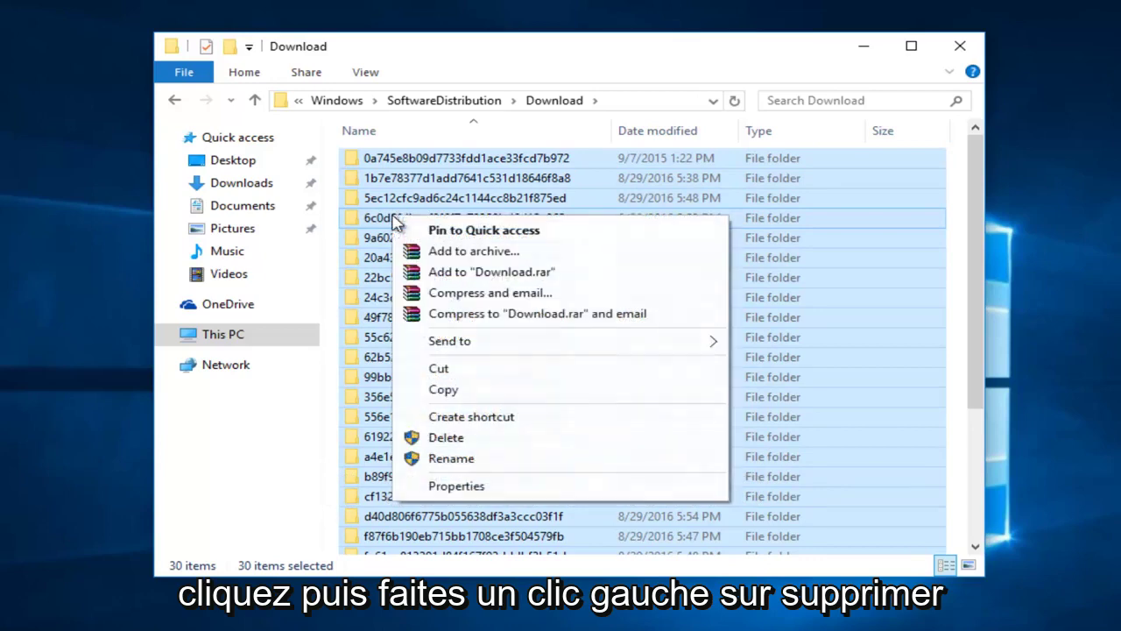
pyautogui.click(457, 440)
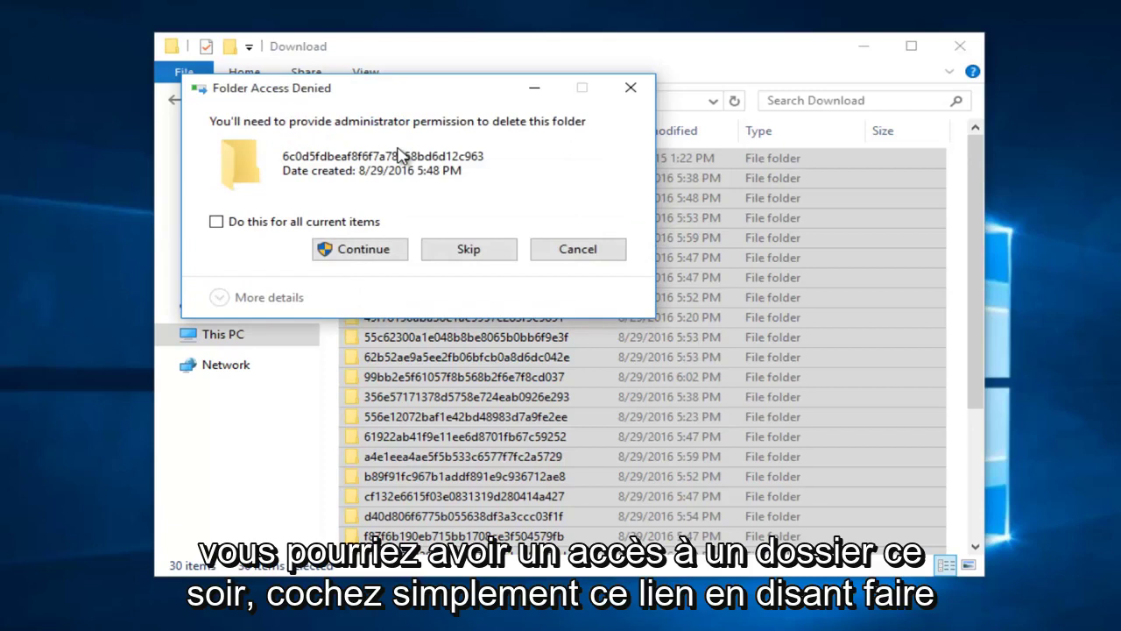
# Grant administrator permission for all current items and skip the ones no longer found
pyautogui.click(237, 230)
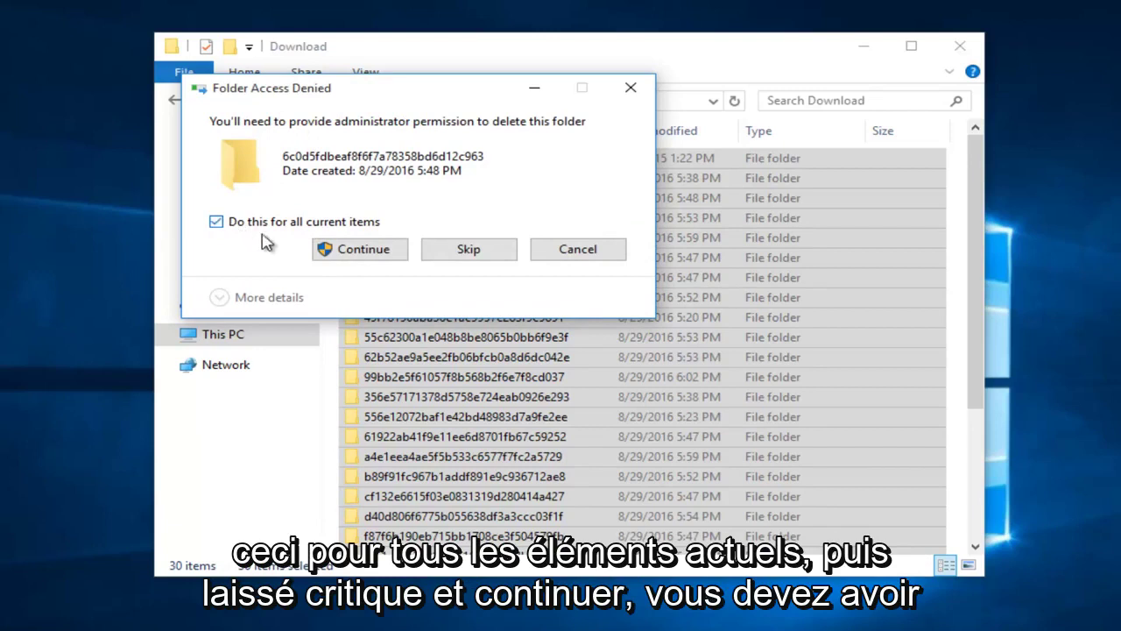
pyautogui.click(348, 254)
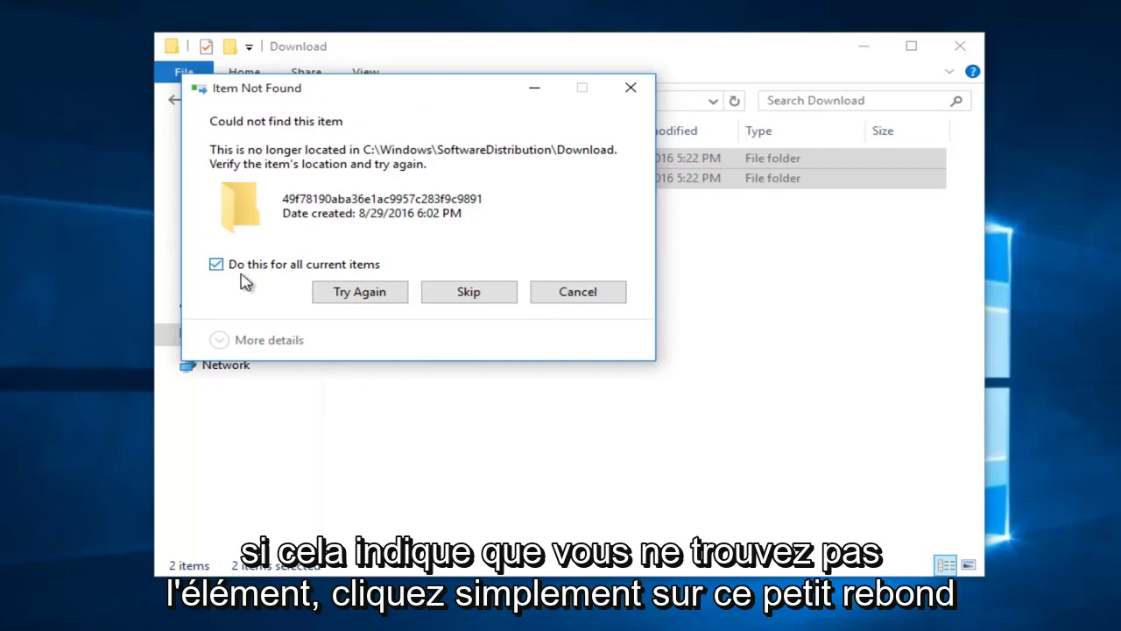
pyautogui.click(469, 302)
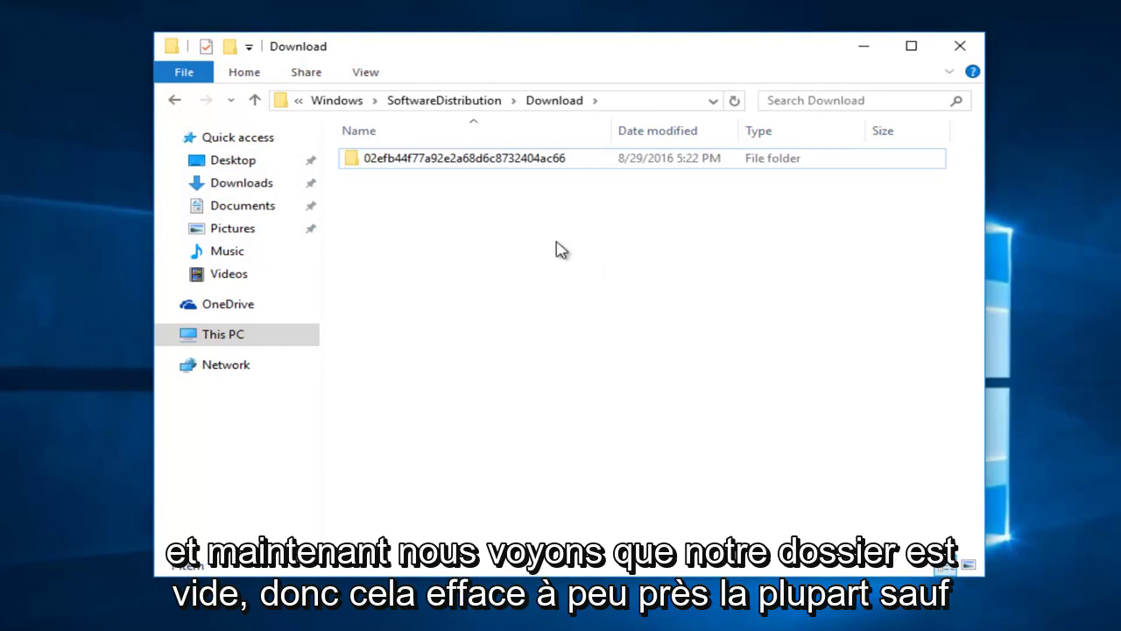
# Inspect the leftover 02efb44f77a92e2a68d6c8732404ac66 folder, then return to Download and deselect it
pyautogui.doubleClick(466, 165)
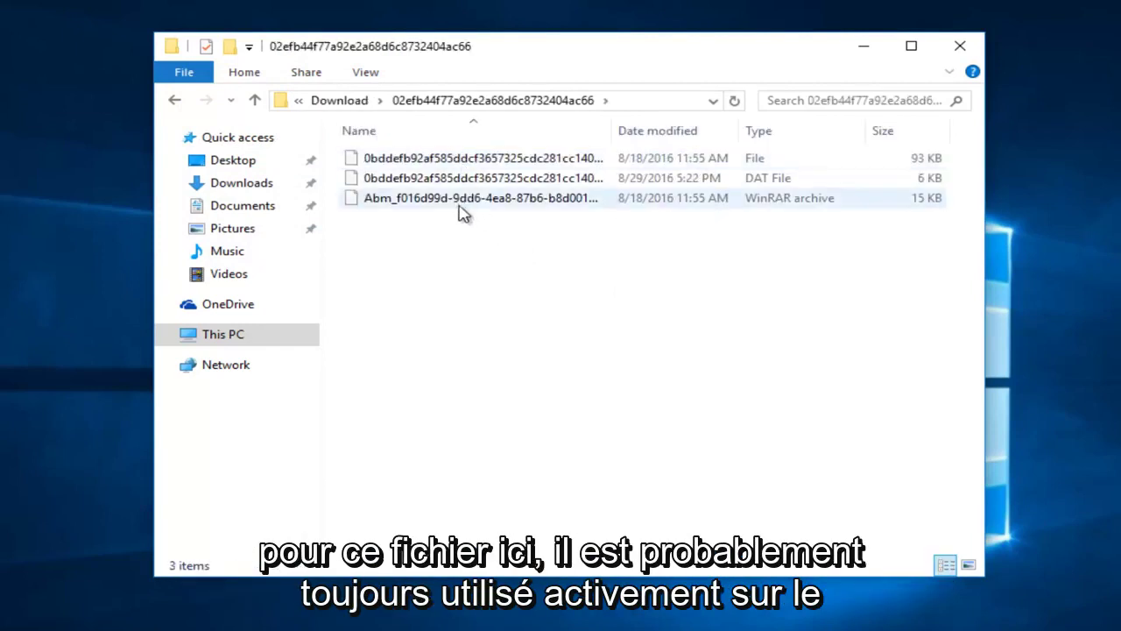
pyautogui.click(174, 101)
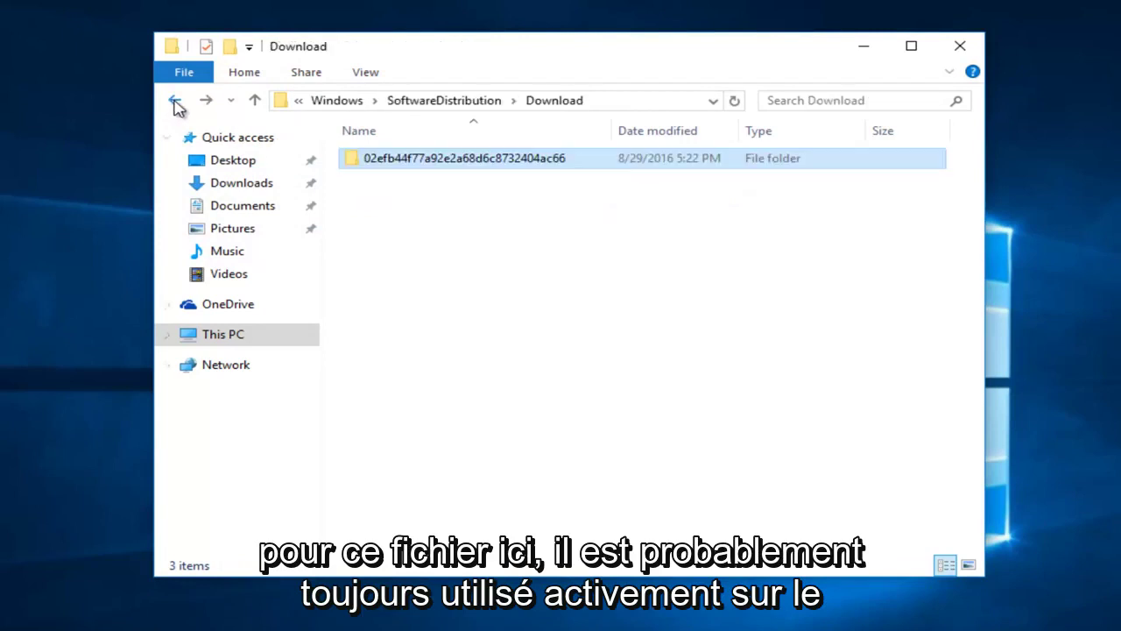
pyautogui.click(438, 251)
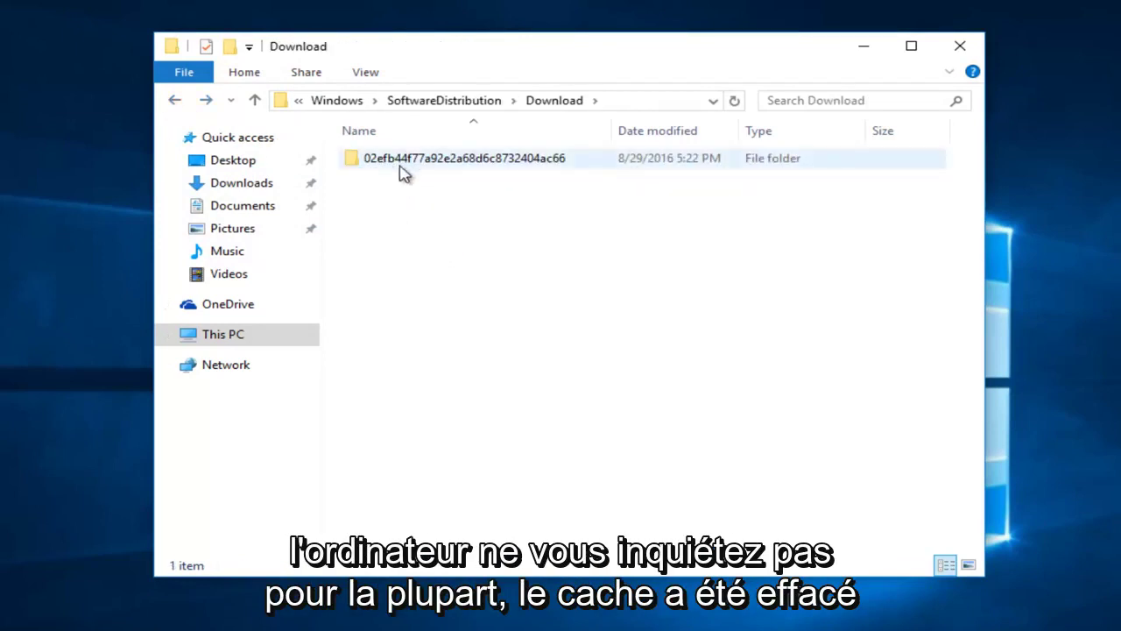